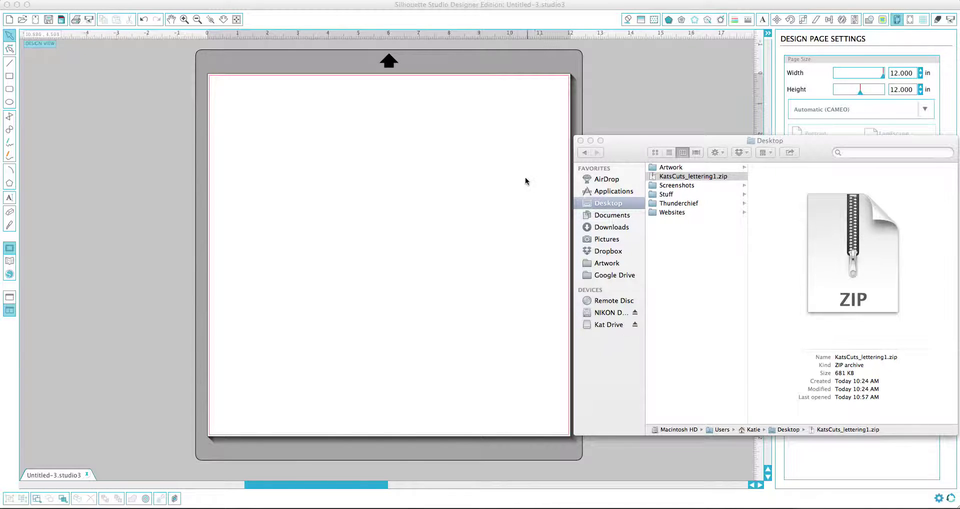
Switch to Finder, extract the KatsCuts_lettering1.zip archive on the Desktop, and open the extracted KatsCuts_lettering1 folder
{"action": "left_click", "coordinate": [619, 143]}
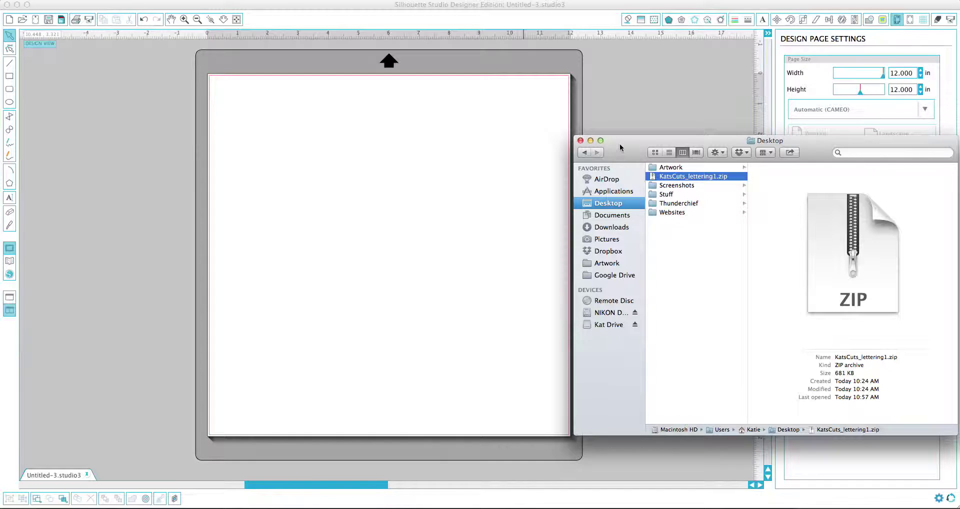
{"action": "left_click_drag", "start_coordinate": [620, 143], "coordinate": [624, 144]}
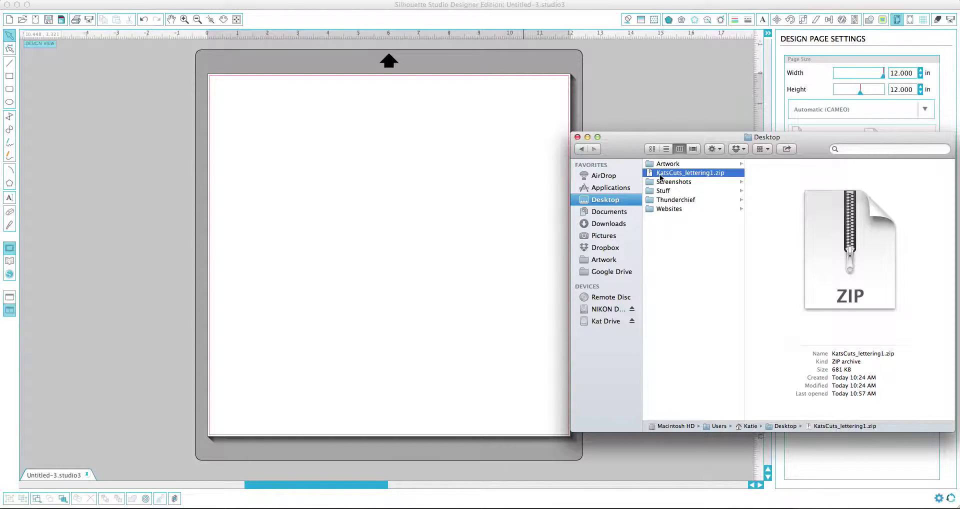
{"action": "left_click", "coordinate": [652, 174]}
{"action": "double_click", "coordinate": [652, 174]}
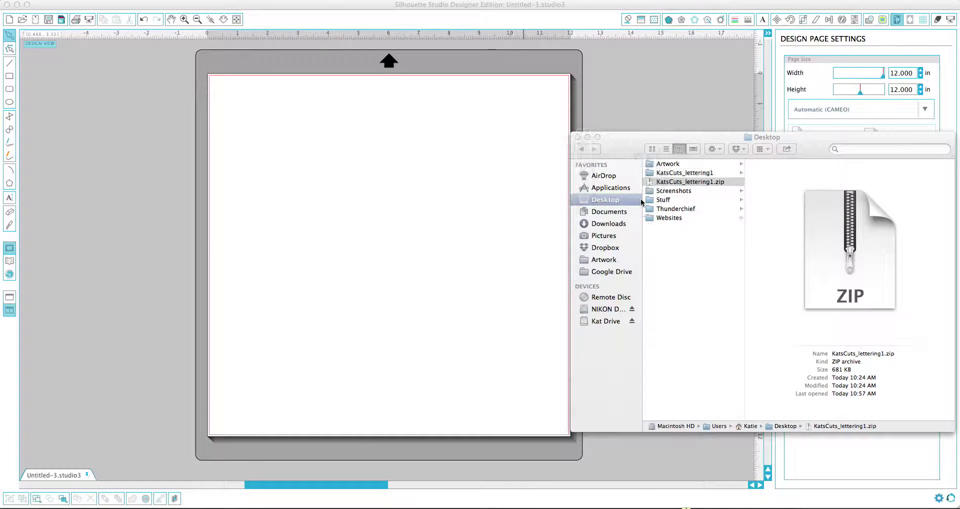
{"action": "left_click", "coordinate": [660, 174]}
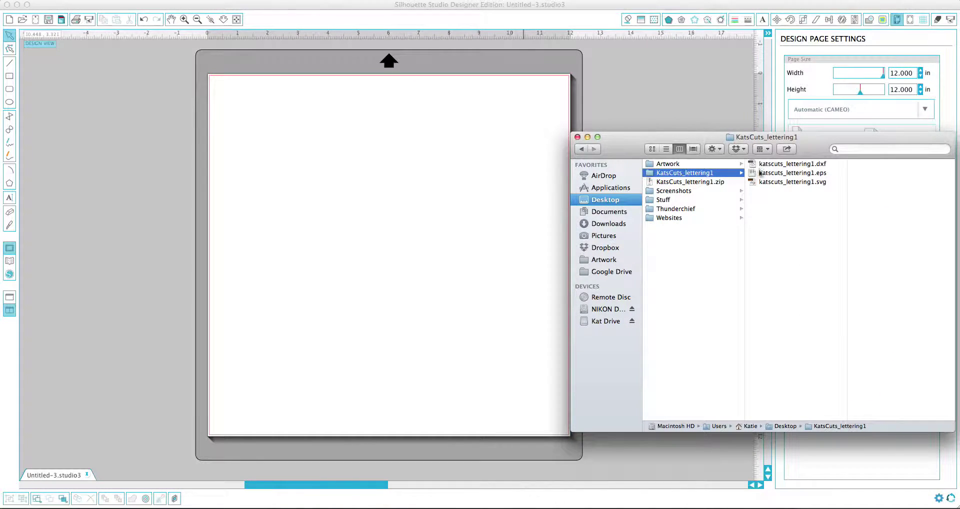
Look over the DXF, EPS and SVG versions of the lettering file in the extracted folder
{"action": "left_click_drag", "start_coordinate": [790, 206], "coordinate": [776, 163]}
{"action": "left_click_drag", "start_coordinate": [798, 214], "coordinate": [793, 161]}
{"action": "left_click", "coordinate": [793, 207]}
{"action": "left_click_drag", "start_coordinate": [623, 145], "coordinate": [626, 147]}
Switch back to Silhouette Studio and open katscuts_lettering1.dxf from the KatsCuts_lettering1 folder
{"action": "left_click", "coordinate": [620, 94]}
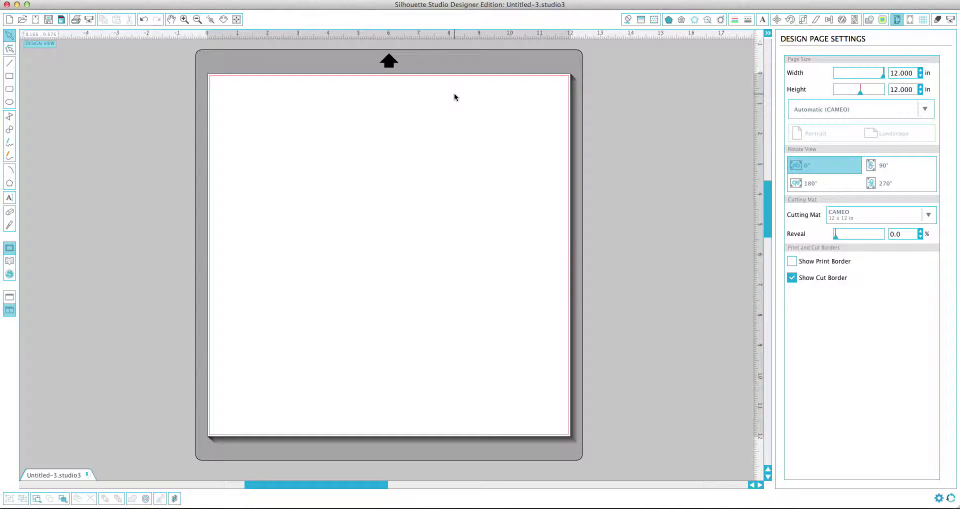
{"action": "key", "text": "super+Tab"}
{"action": "key", "text": "super+Tab"}
{"action": "left_click", "coordinate": [106, 1]}
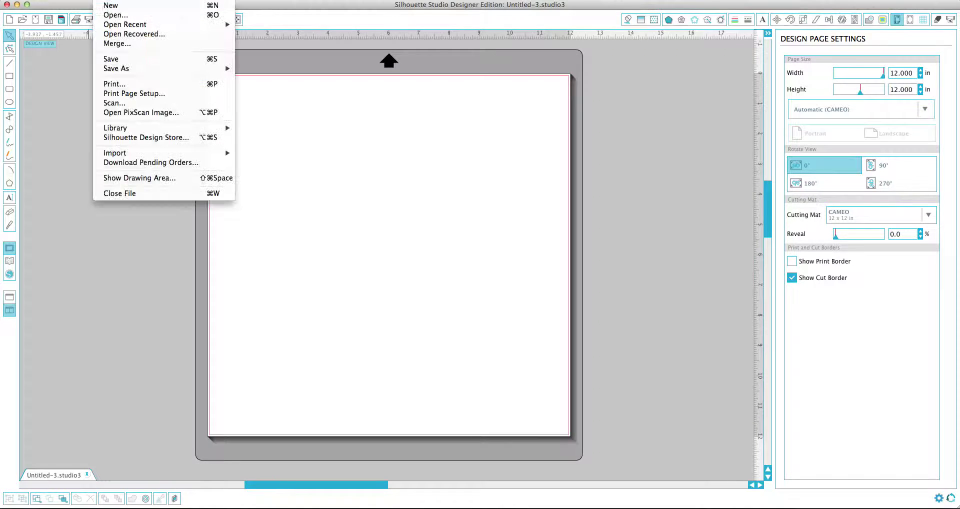
{"action": "left_click", "coordinate": [115, 20]}
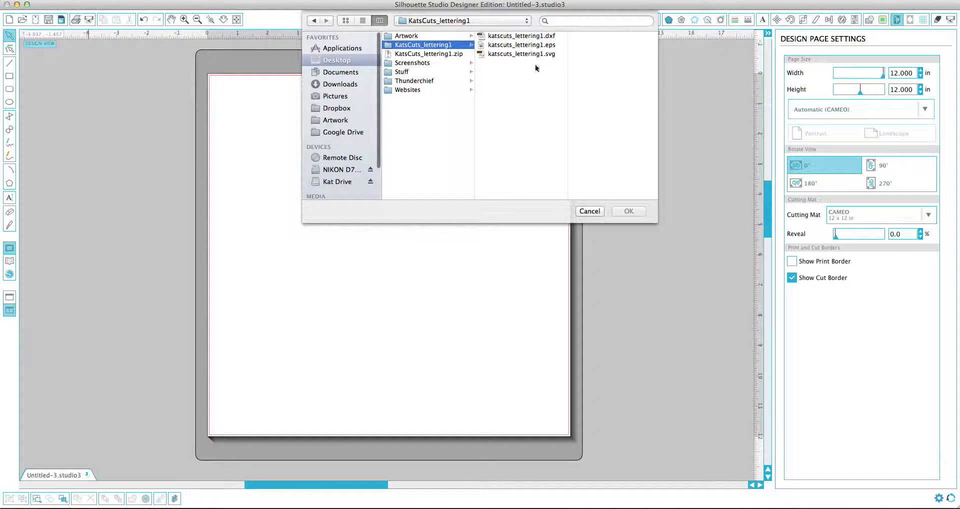
{"action": "left_click", "coordinate": [537, 36]}
{"action": "key", "text": "Return"}
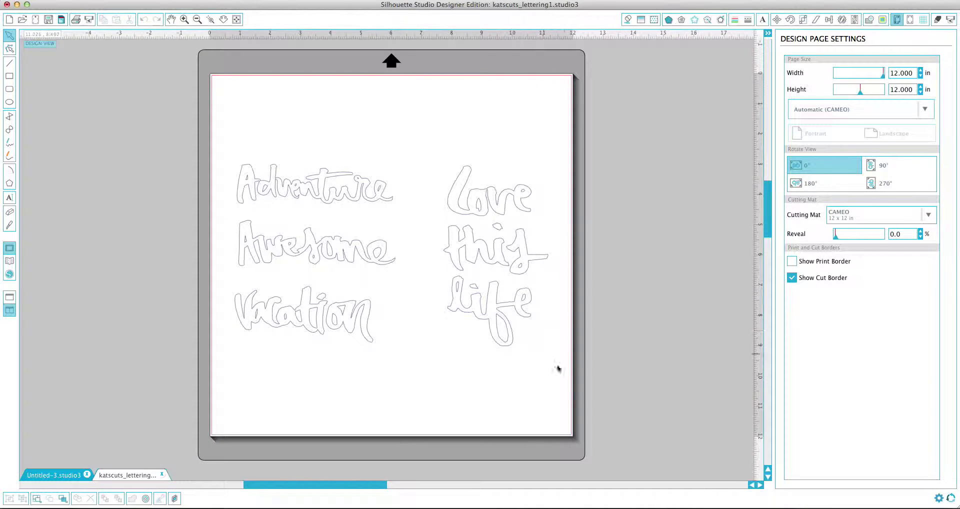
Select all of the imported DXF lettering and move it slightly up the page
{"action": "left_click_drag", "start_coordinate": [575, 385], "coordinate": [242, 176]}
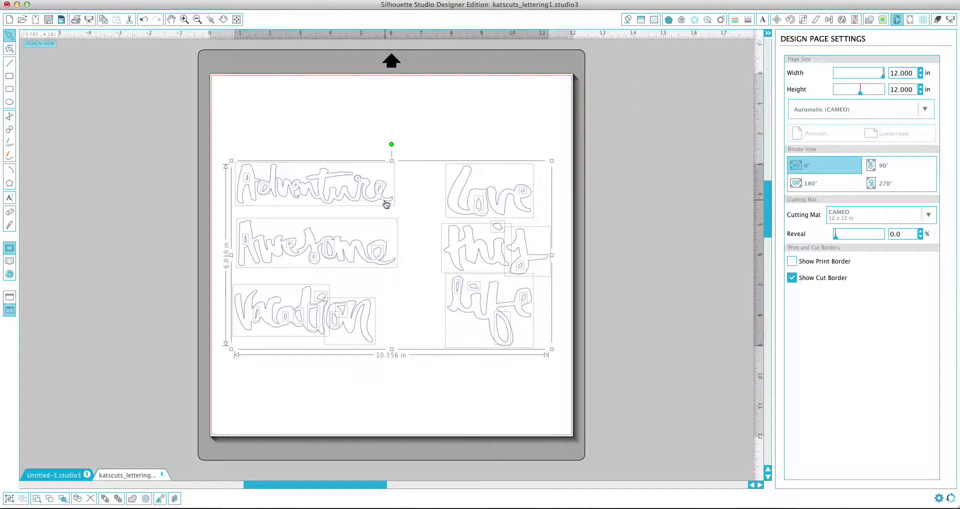
{"action": "left_click_drag", "start_coordinate": [389, 202], "coordinate": [385, 179]}
{"action": "left_click", "coordinate": [556, 360]}
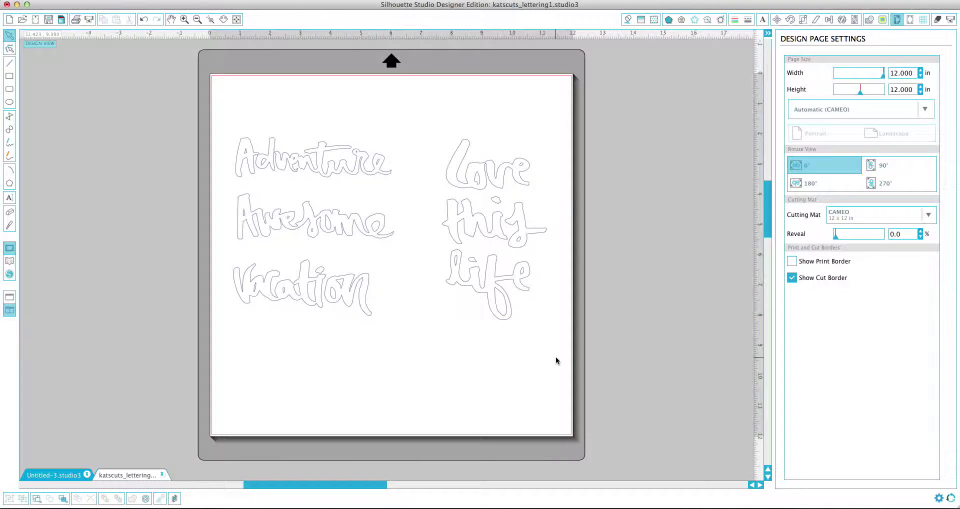
Inspect the separate pieces of the DXF lettering and try to delete the inner shape of the "o" in "Love"
{"action": "left_click_drag", "start_coordinate": [596, 369], "coordinate": [180, 101]}
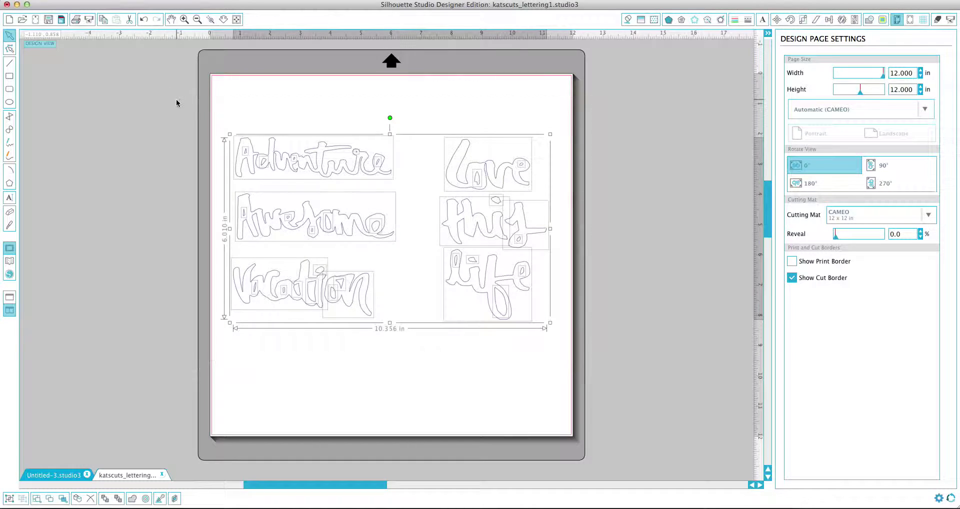
{"action": "left_click", "coordinate": [560, 299]}
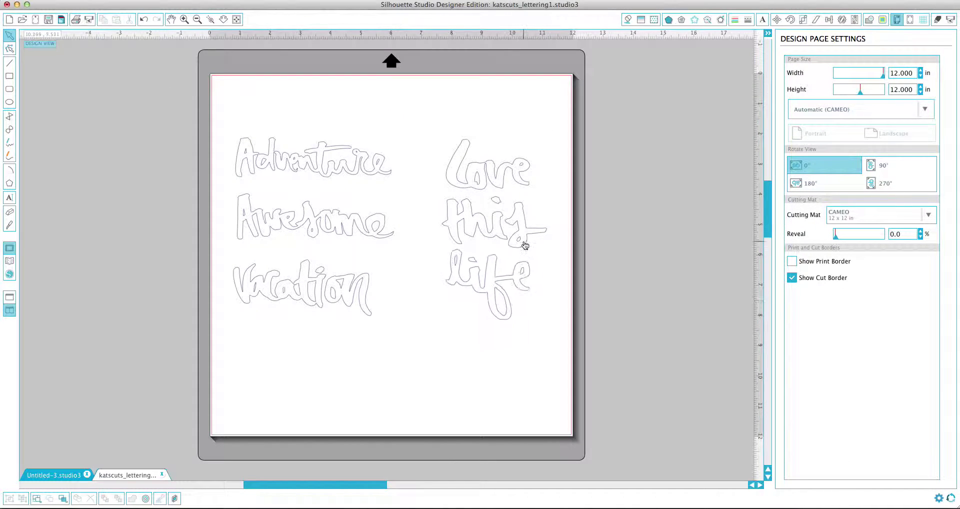
{"action": "left_click_drag", "start_coordinate": [530, 243], "coordinate": [529, 245]}
{"action": "left_click", "coordinate": [561, 274]}
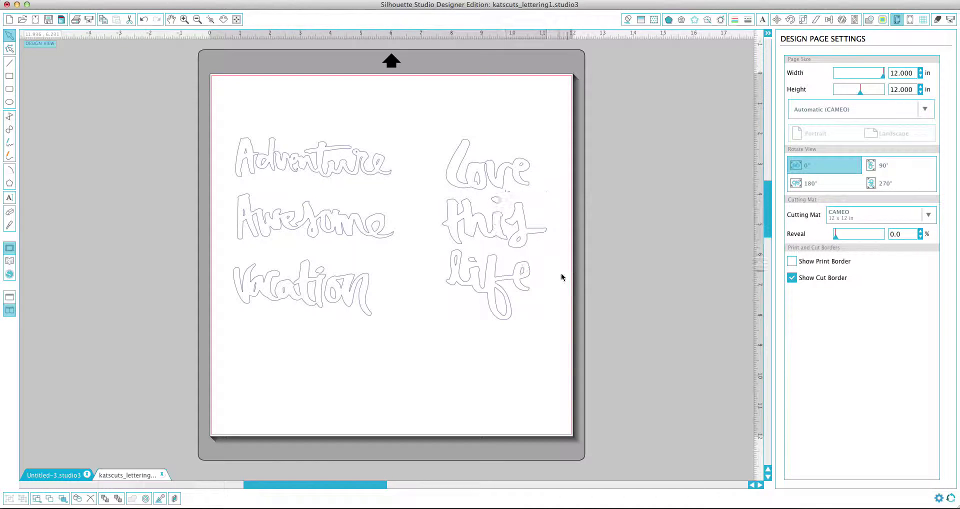
{"action": "left_click", "coordinate": [476, 179]}
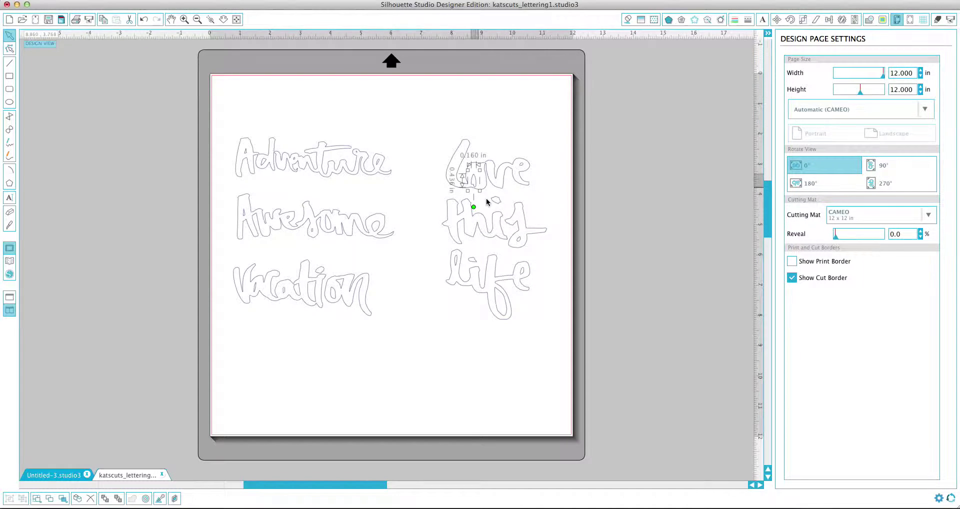
{"action": "key", "text": "Delete"}
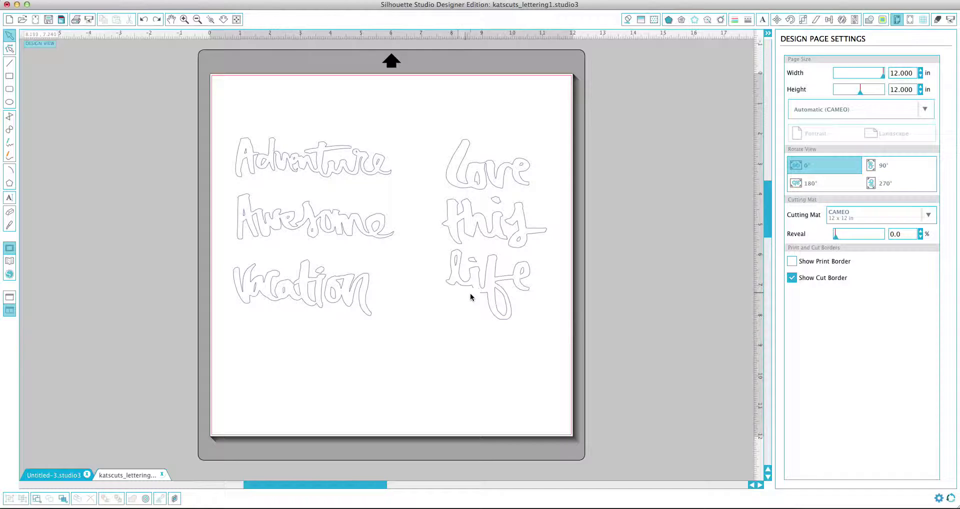
Group all the pieces of the "Love this life" phrase into a single object
{"action": "left_click_drag", "start_coordinate": [370, 333], "coordinate": [223, 275]}
{"action": "left_click", "coordinate": [445, 350]}
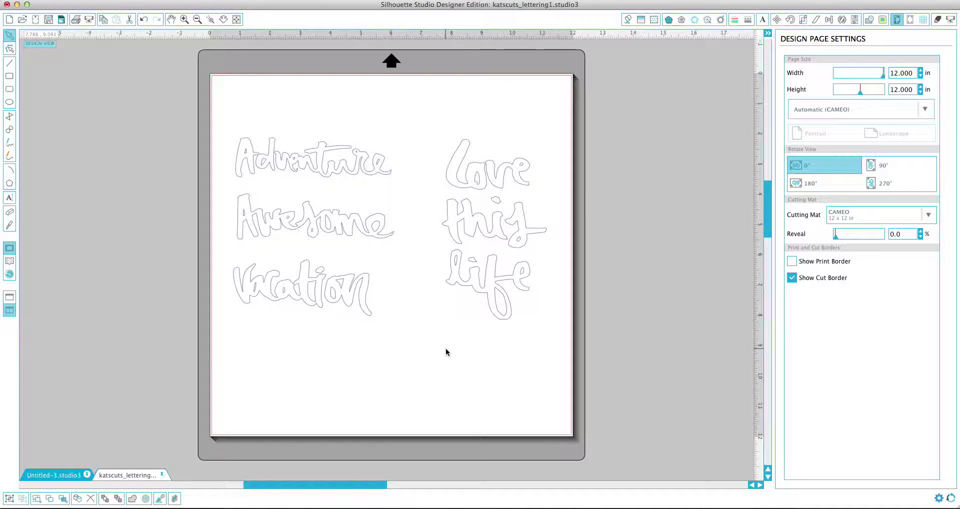
{"action": "left_click", "coordinate": [507, 308]}
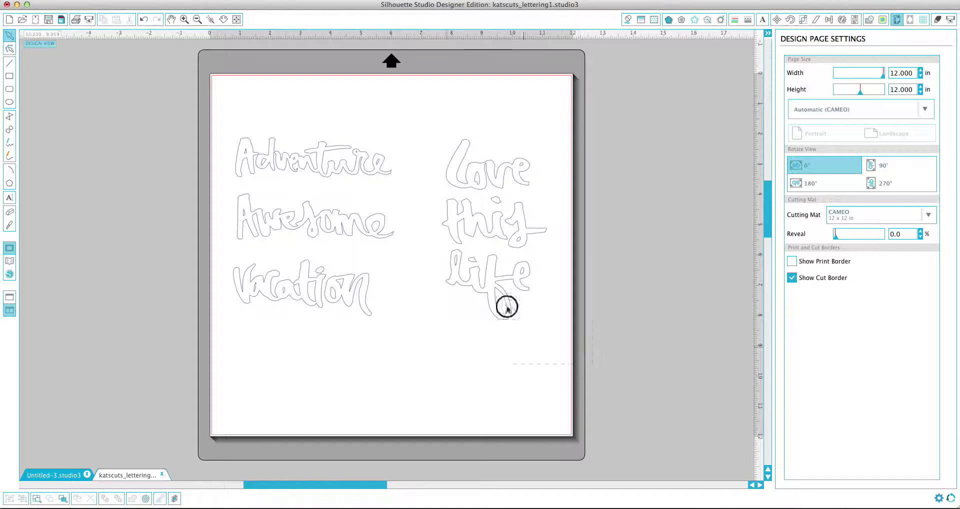
{"action": "left_click_drag", "start_coordinate": [508, 308], "coordinate": [429, 141]}
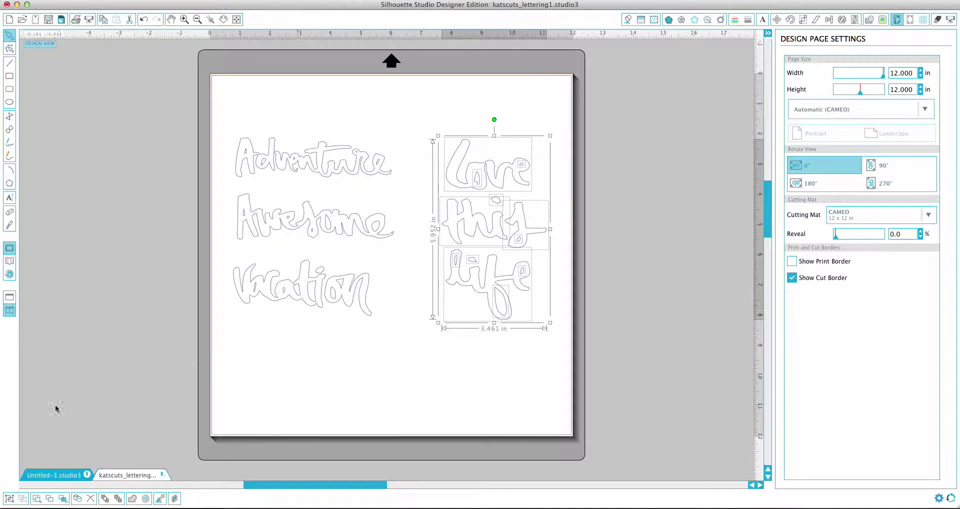
{"action": "left_click", "coordinate": [9, 499]}
Group the pieces of "Vacation", "Adventure" and "Awesome" so that each word is its own object
{"action": "left_click_drag", "start_coordinate": [388, 349], "coordinate": [229, 271]}
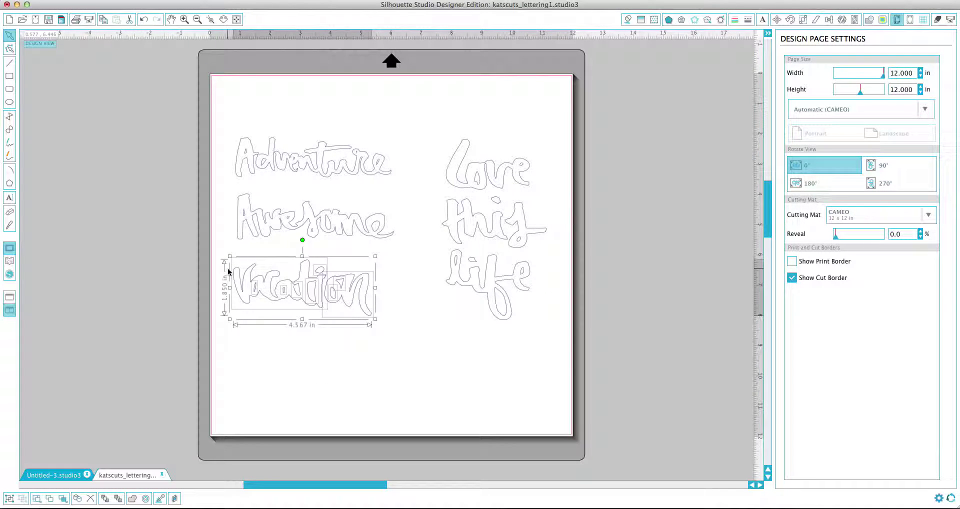
{"action": "left_click", "coordinate": [354, 165]}
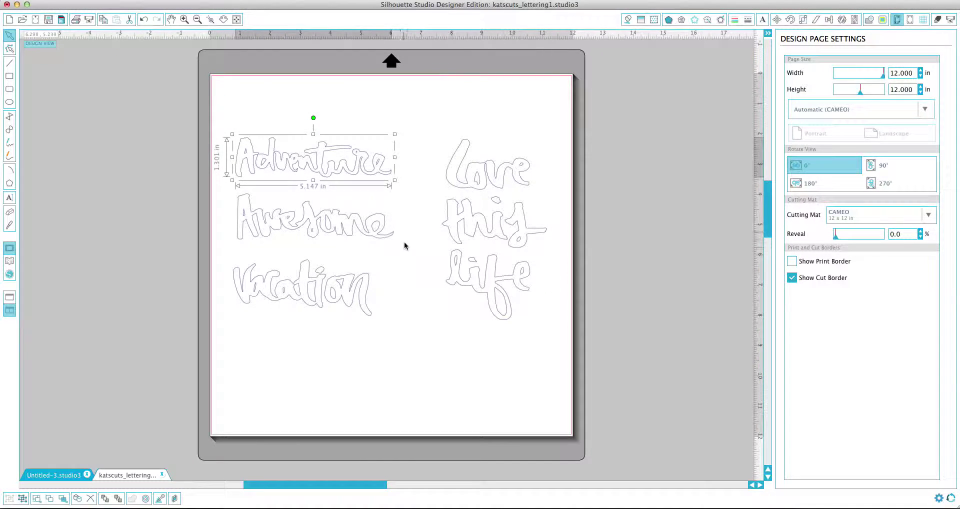
{"action": "left_click", "coordinate": [236, 199]}
{"action": "left_click", "coordinate": [395, 143]}
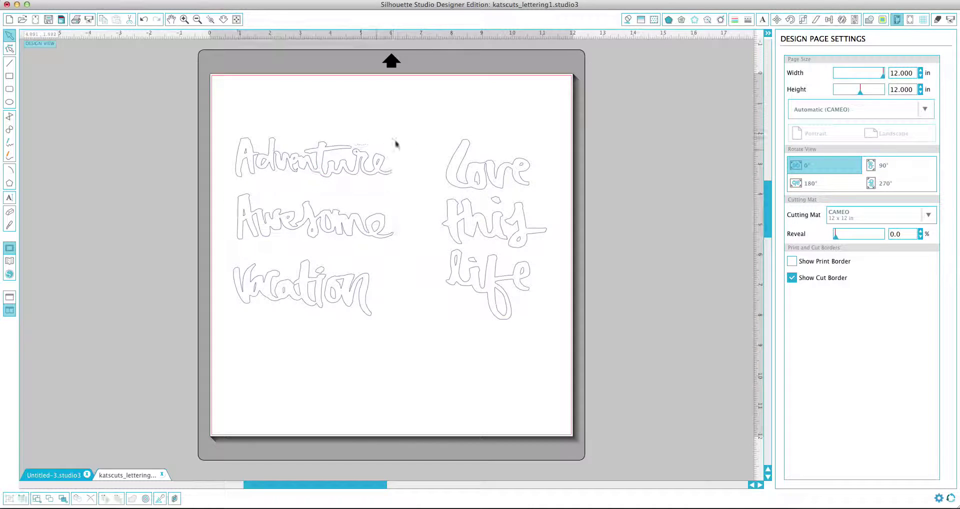
Move "Adventure", "Awesome" and "Vacation" off the page's left side, and enlarge "Love this life" to about 3.872 by 6.659 in at the page's upper left
{"action": "left_click_drag", "start_coordinate": [484, 185], "coordinate": [465, 142]}
{"action": "left_click_drag", "start_coordinate": [353, 180], "coordinate": [144, 135]}
{"action": "left_click_drag", "start_coordinate": [238, 214], "coordinate": [178, 180]}
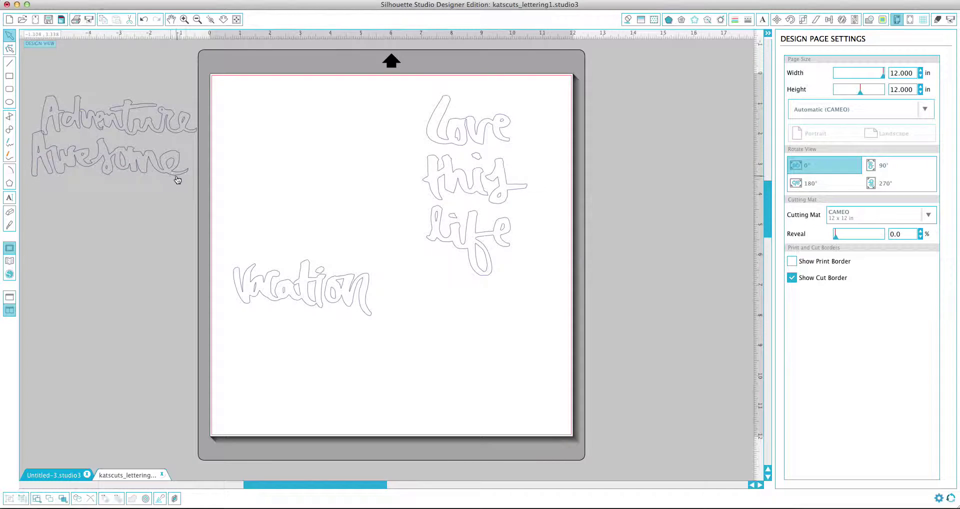
{"action": "left_click_drag", "start_coordinate": [354, 291], "coordinate": [172, 229]}
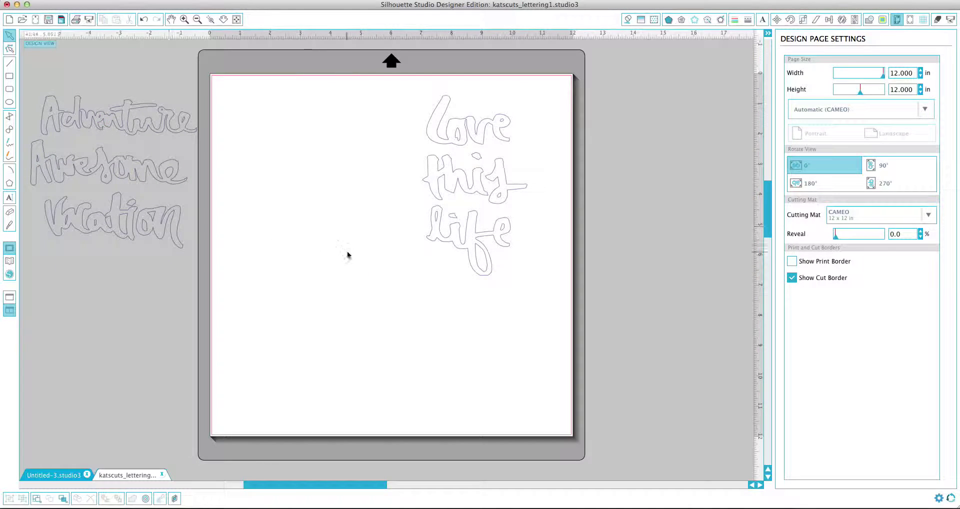
{"action": "left_click_drag", "start_coordinate": [497, 189], "coordinate": [320, 176]}
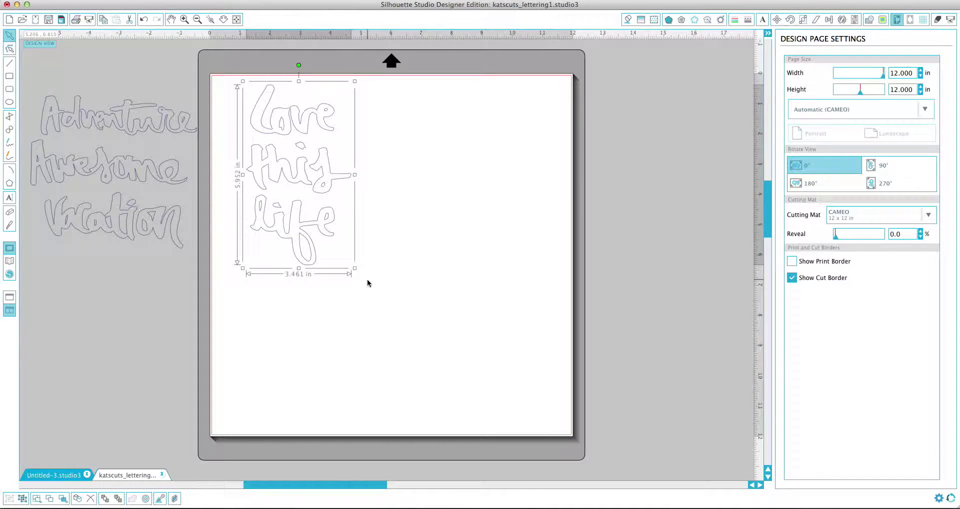
{"action": "left_click_drag", "start_coordinate": [355, 269], "coordinate": [367, 289]}
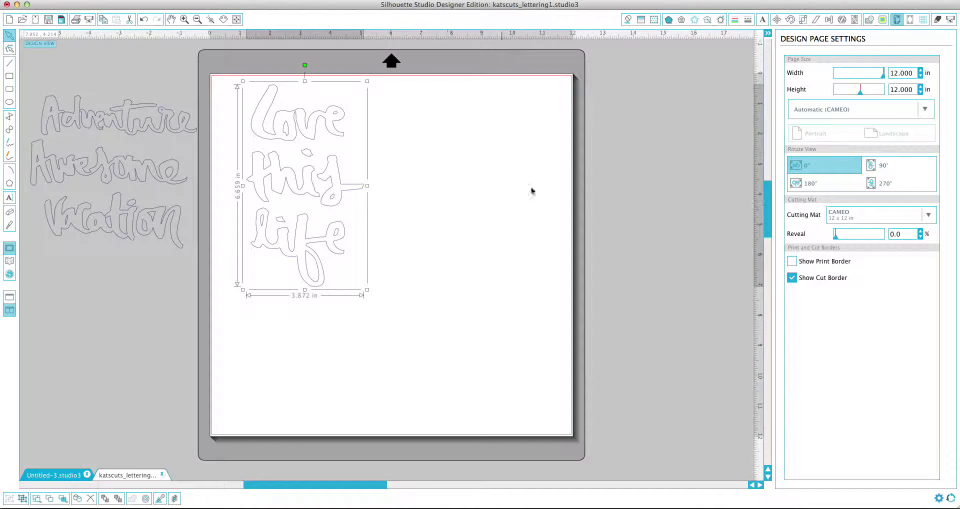
Check the cut lines of the "Love this life" phrase in the cut settings, and open the fill color settings
{"action": "left_click", "coordinate": [939, 20]}
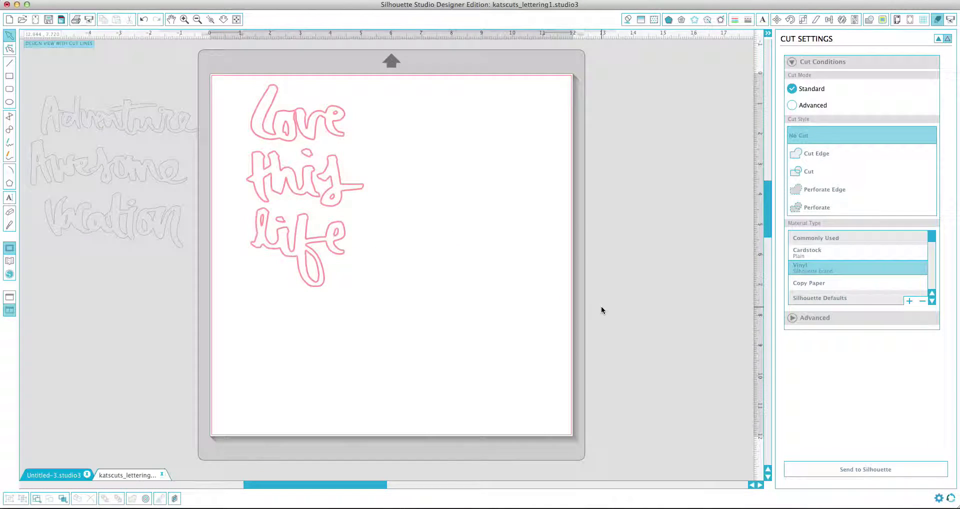
{"action": "left_click", "coordinate": [628, 20]}
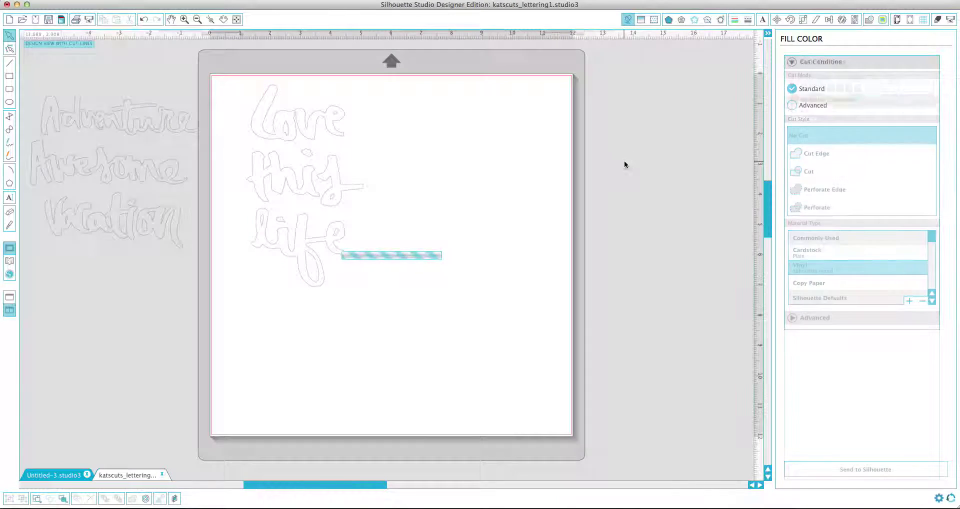
{"action": "key", "text": "space"}
{"action": "left_click_drag", "start_coordinate": [320, 186], "coordinate": [384, 186]}
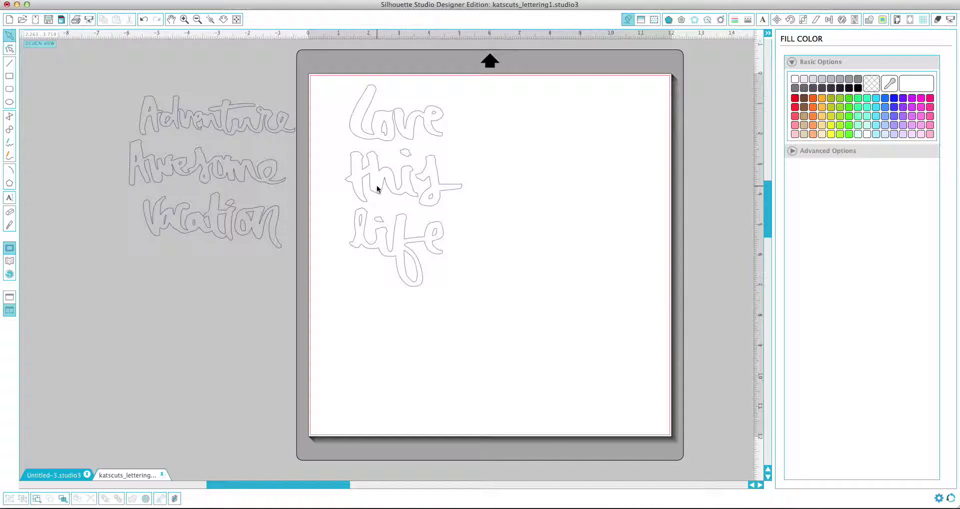
Open katscuts_lettering1.svg from the KatsCuts_lettering1 folder
{"action": "left_click", "coordinate": [100, 0]}
{"action": "left_click", "coordinate": [107, 17]}
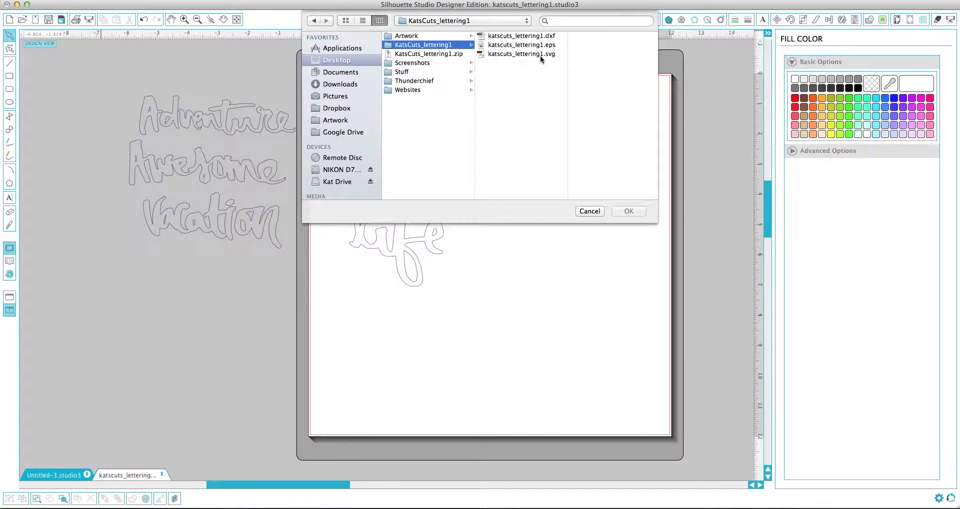
{"action": "left_click", "coordinate": [540, 55]}
{"action": "left_click", "coordinate": [630, 211]}
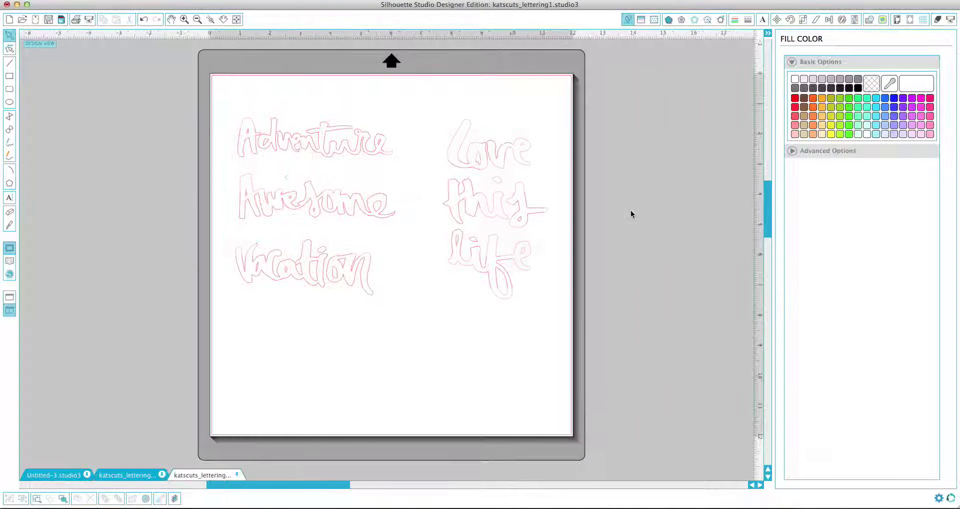
Move the SVG lettering slightly down the page and ungroup it into separate words and the phrase
{"action": "left_click", "coordinate": [504, 168]}
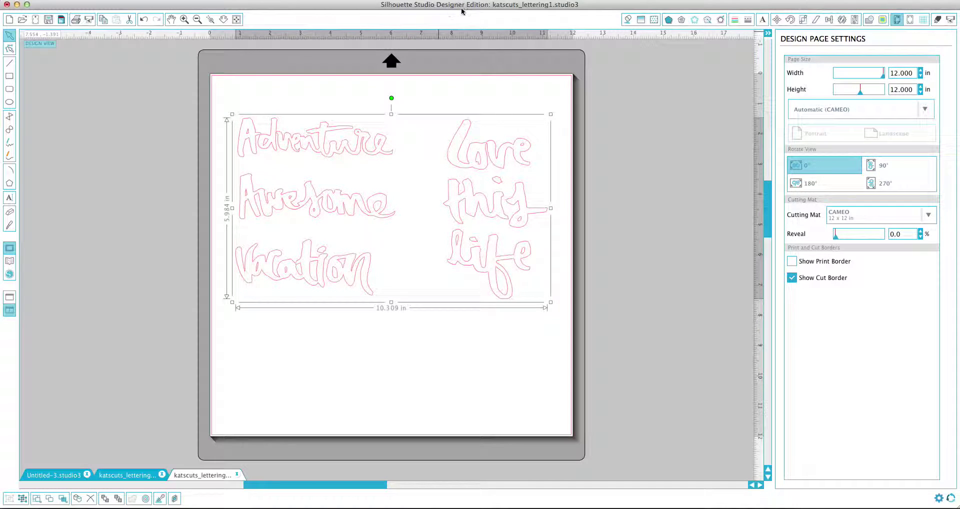
{"action": "left_click_drag", "start_coordinate": [501, 164], "coordinate": [497, 173]}
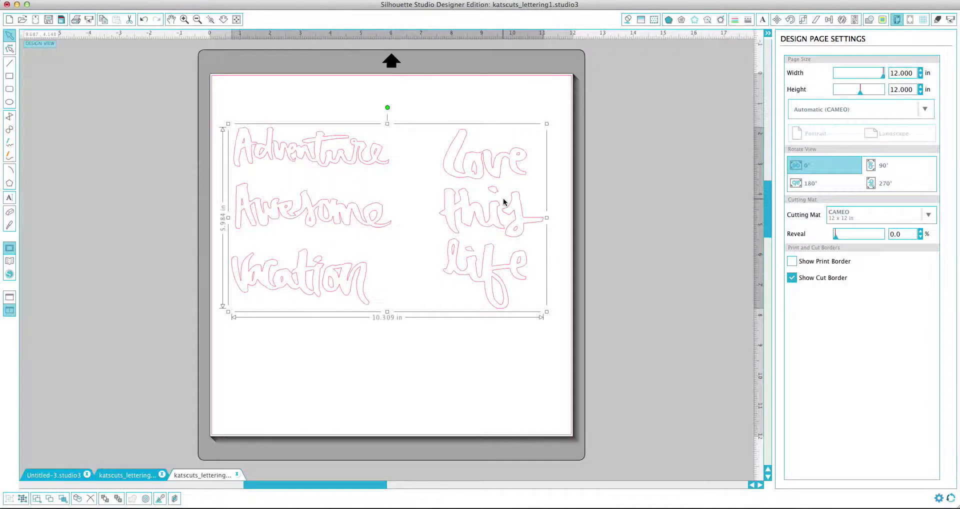
{"action": "left_click", "coordinate": [22, 499]}
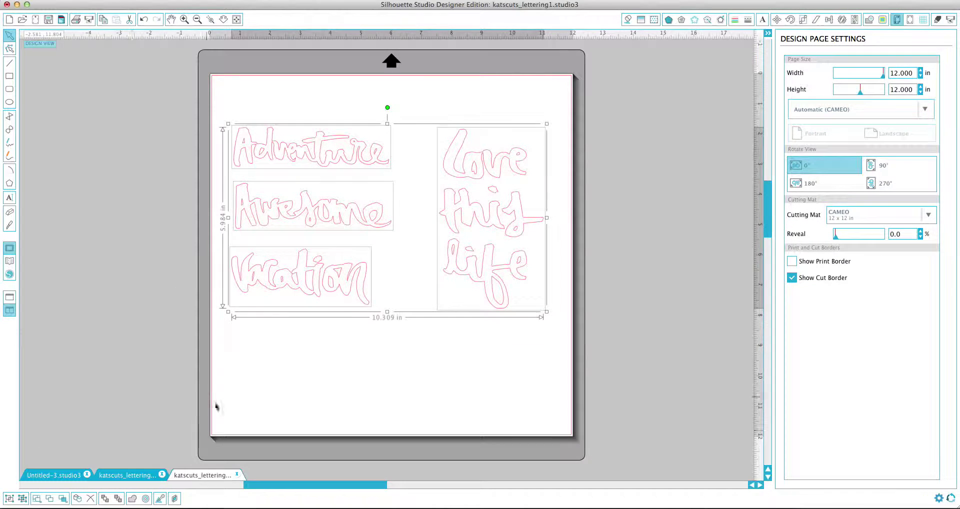
{"action": "left_click", "coordinate": [270, 358]}
Nudge each SVG lettering group upward, and move "Adventure", "Awesome" and "Vacation" off the left side of the page
{"action": "left_click_drag", "start_coordinate": [321, 156], "coordinate": [322, 133]}
{"action": "left_click_drag", "start_coordinate": [332, 199], "coordinate": [331, 171]}
{"action": "left_click_drag", "start_coordinate": [328, 296], "coordinate": [330, 276]}
{"action": "left_click_drag", "start_coordinate": [457, 203], "coordinate": [454, 190]}
{"action": "left_click", "coordinate": [431, 359]}
{"action": "left_click_drag", "start_coordinate": [356, 350], "coordinate": [138, 260]}
{"action": "left_click", "coordinate": [236, 118]}
Move the SVG "Love this life" phrase to the page's upper left, enlarge it to about 4.440 by 7.630 in, and leave it selected
{"action": "left_click", "coordinate": [474, 211]}
{"action": "left_click_drag", "start_coordinate": [505, 214], "coordinate": [324, 187]}
{"action": "left_click_drag", "start_coordinate": [364, 272], "coordinate": [412, 311]}
{"action": "left_click", "coordinate": [467, 310]}
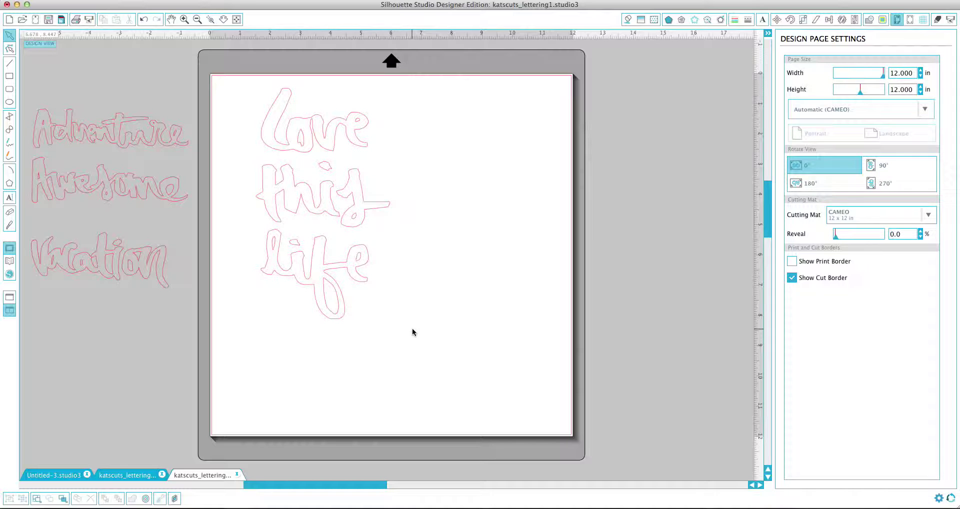
{"action": "left_click", "coordinate": [349, 210]}
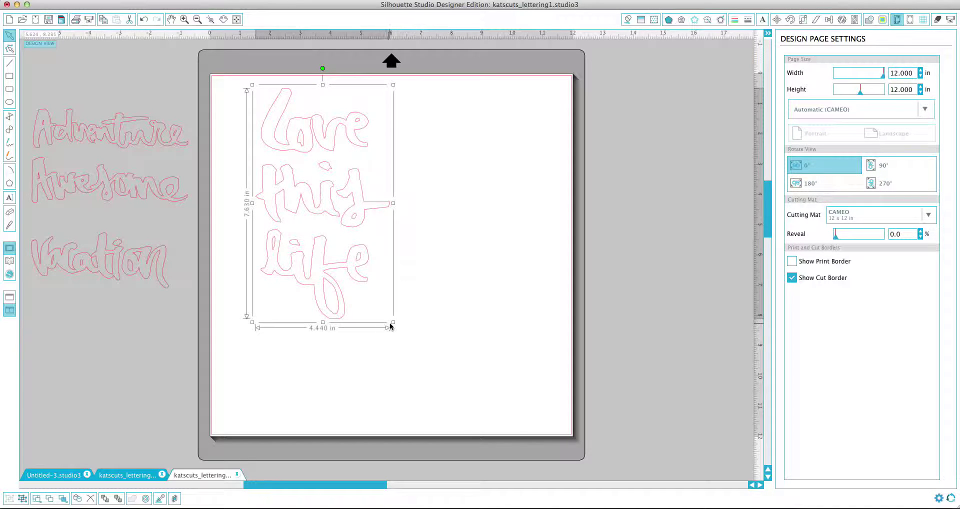
Shrink the "Love this life" phrase to about 3.672 by 6.310 in, reposition it slightly, and open the cut settings for it
{"action": "left_click_drag", "start_coordinate": [370, 311], "coordinate": [330, 270]}
{"action": "left_click_drag", "start_coordinate": [334, 205], "coordinate": [339, 222]}
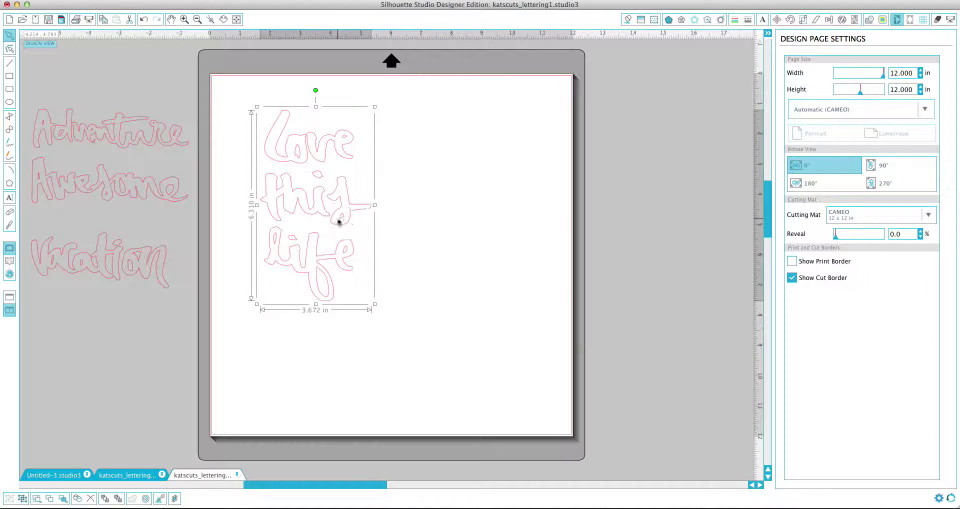
{"action": "left_click", "coordinate": [938, 19]}
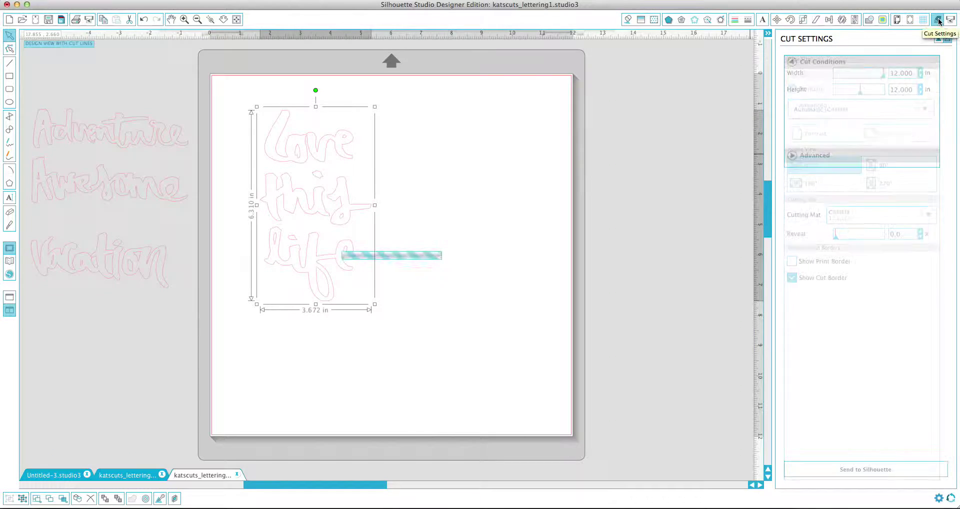
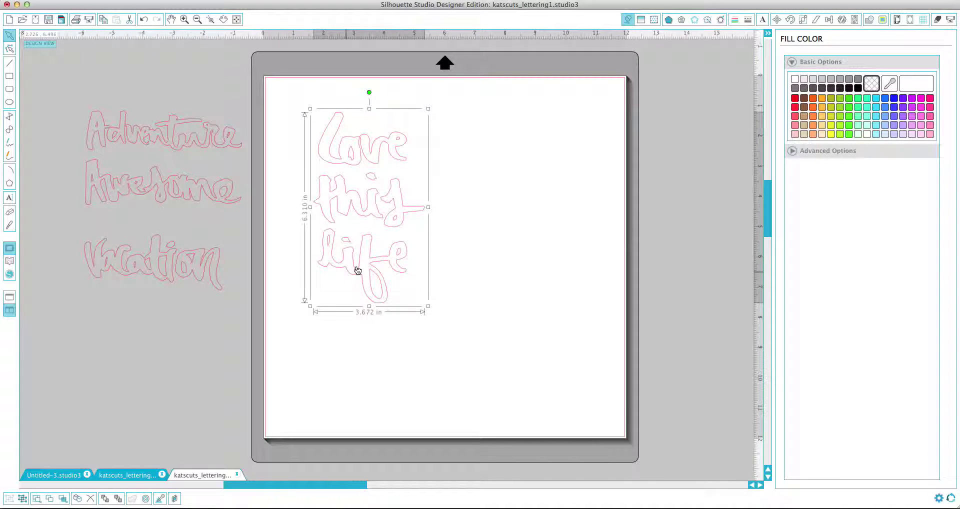
{"action": "left_click", "coordinate": [512, 229]}
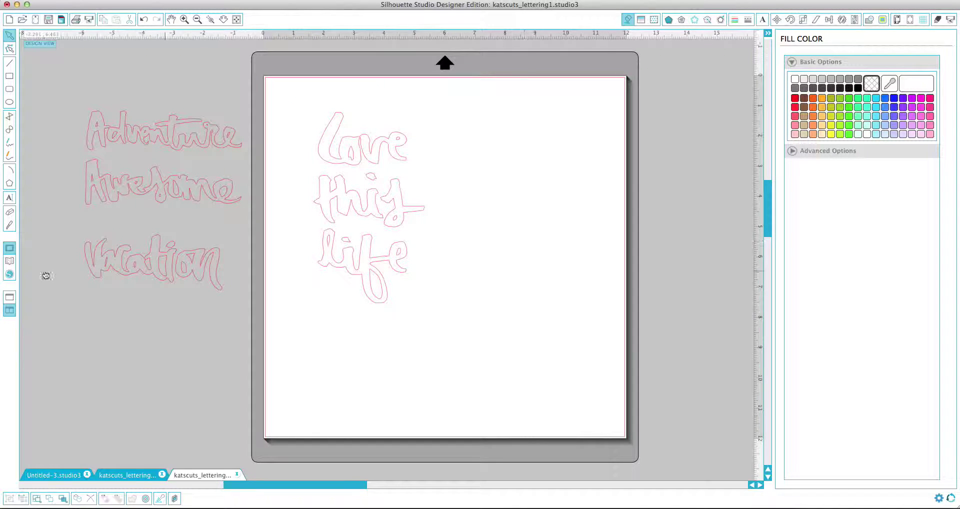
Add katscuts_lettering1.svg from the KatsCuts_lettering1 folder in Finder to My Own Designs in the Silhouette Studio library
{"action": "left_click", "coordinate": [9, 261]}
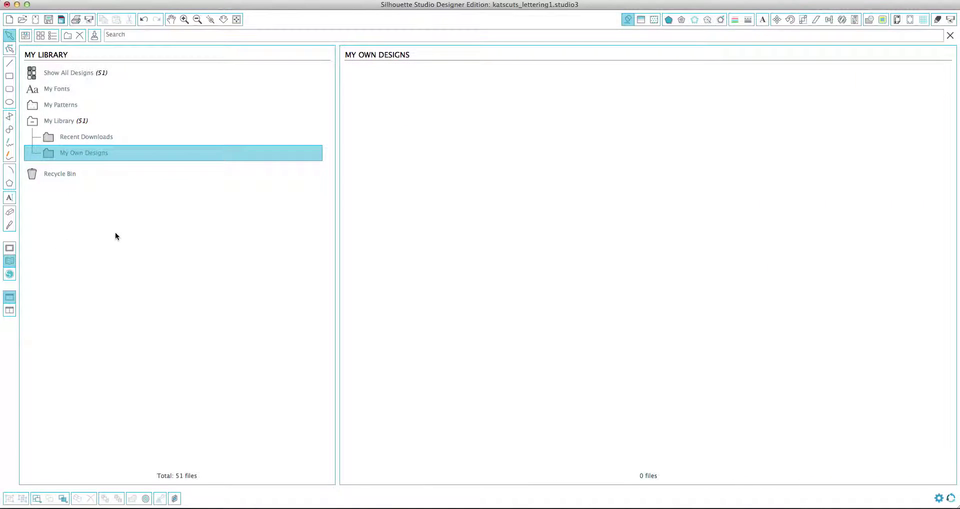
{"action": "left_click", "coordinate": [80, 138]}
{"action": "left_click", "coordinate": [106, 153]}
{"action": "key", "text": "super+Tab"}
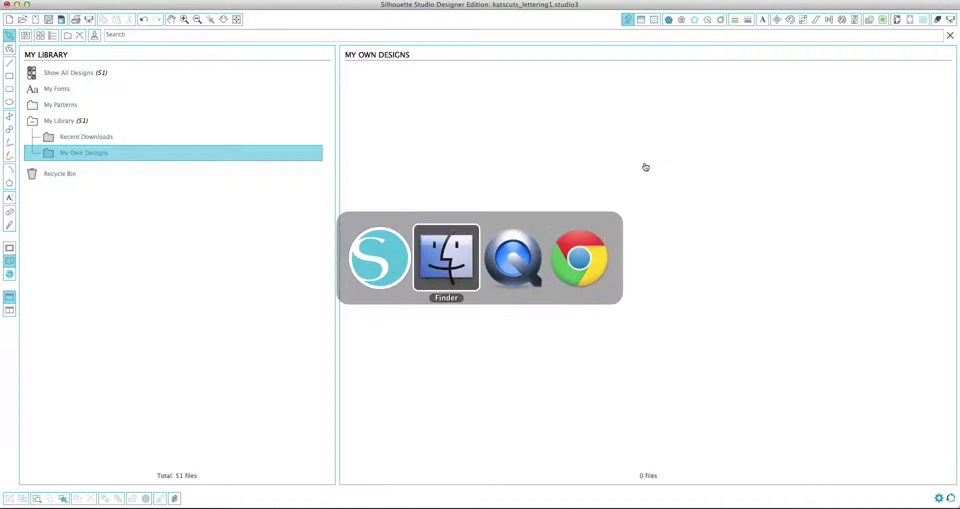
{"action": "left_click", "coordinate": [446, 247]}
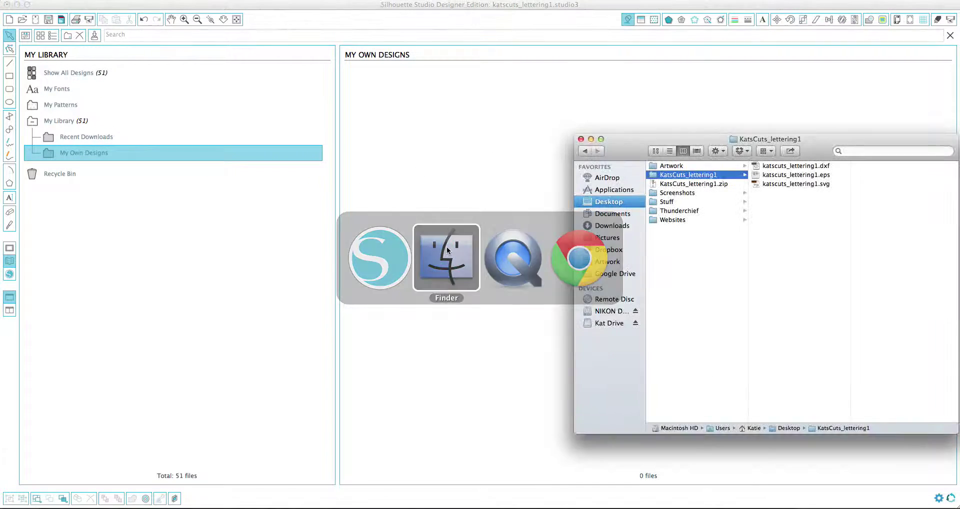
{"action": "left_click", "coordinate": [803, 185]}
{"action": "left_click_drag", "start_coordinate": [803, 185], "coordinate": [482, 144]}
{"action": "left_click", "coordinate": [465, 148]}
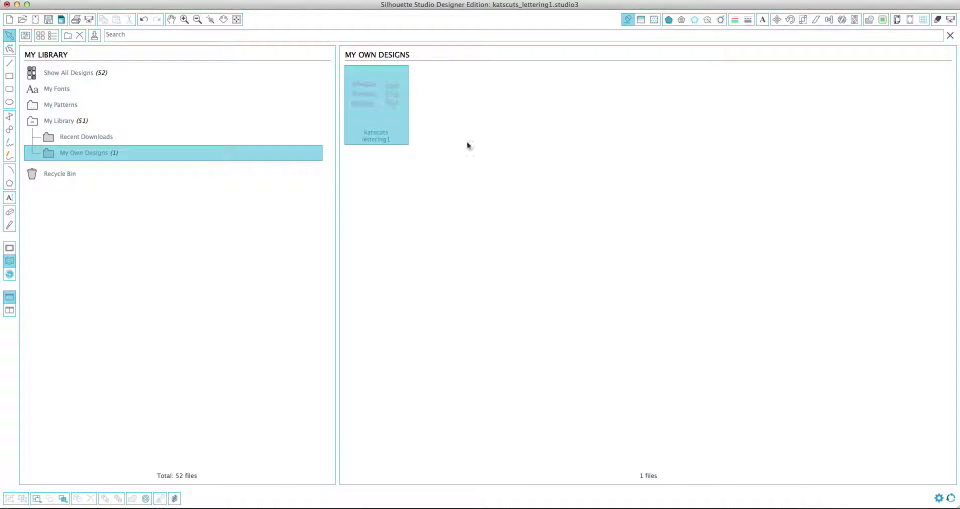
Return from the library to the design page and create a new blank document
{"action": "left_click", "coordinate": [384, 123]}
{"action": "left_click", "coordinate": [10, 249]}
{"action": "left_click", "coordinate": [202, 382]}
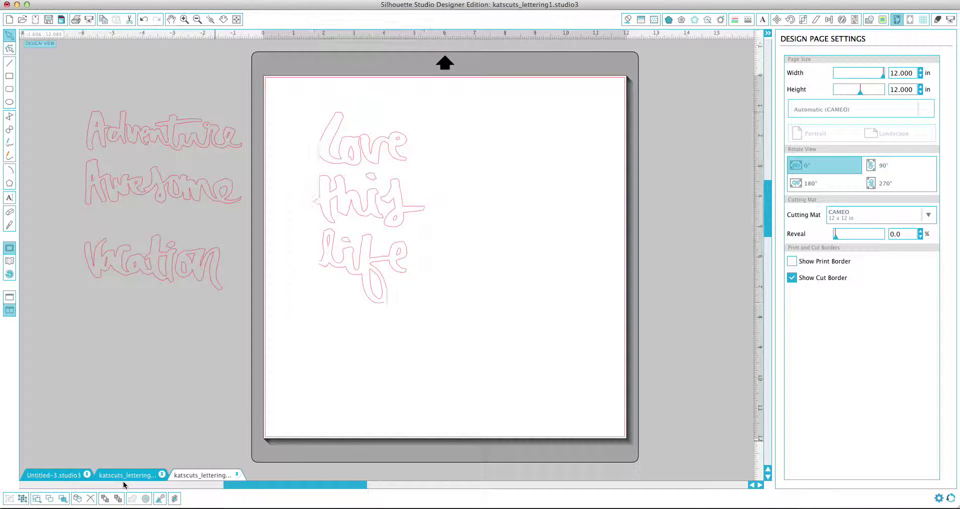
{"action": "key", "text": "super+n"}
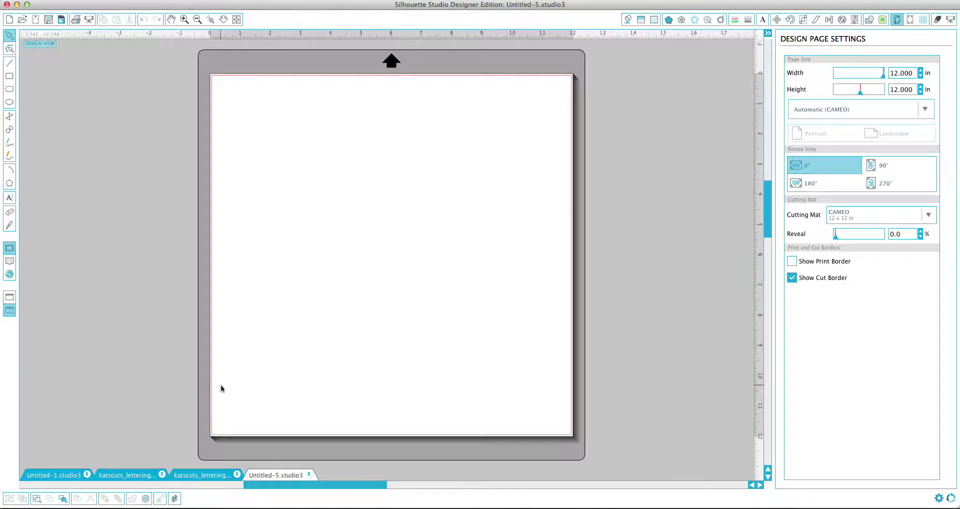
Insert the katscuts lettering1 design from My Own Designs into the blank document and shift it slightly on the page
{"action": "left_click", "coordinate": [9, 263]}
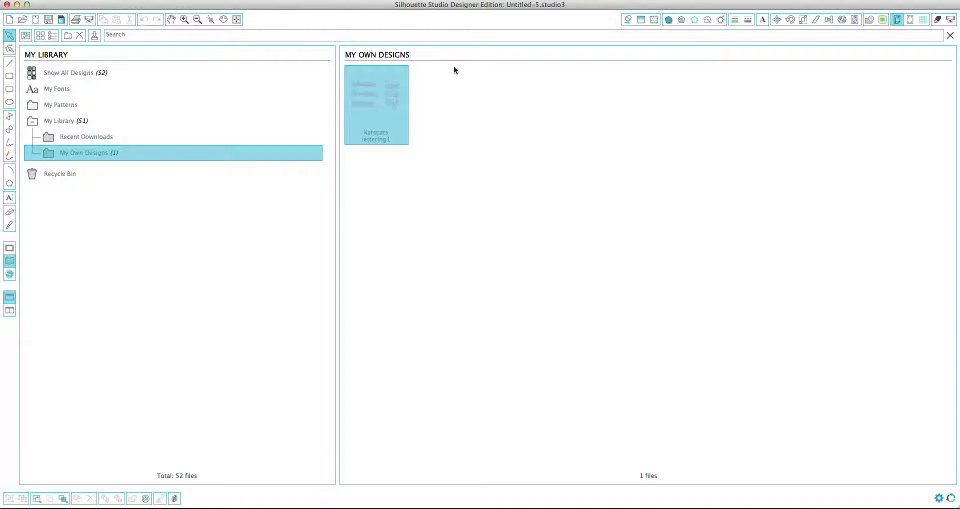
{"action": "double_click", "coordinate": [387, 93]}
{"action": "left_click", "coordinate": [421, 160]}
{"action": "left_click_drag", "start_coordinate": [421, 161], "coordinate": [431, 152]}
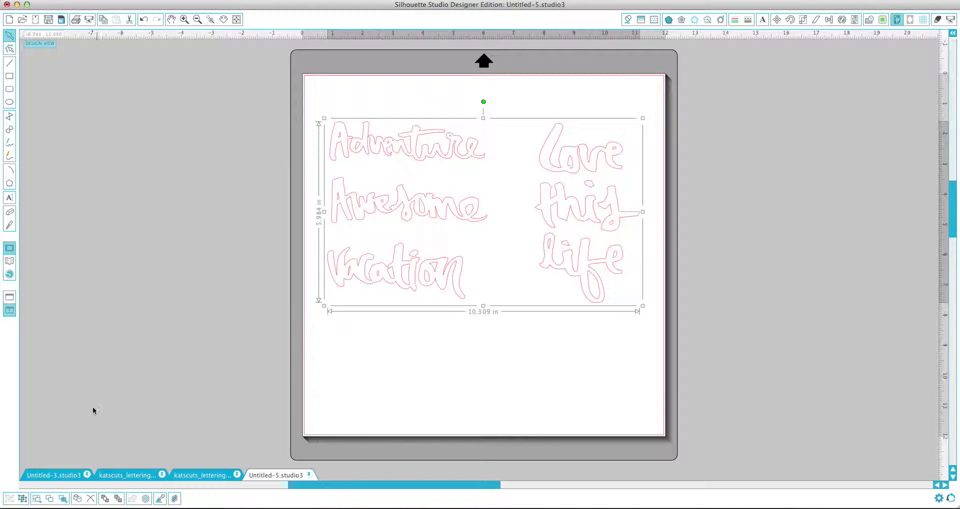
Ungroup the inserted lettering, moving the three single words off the page's left side and "Love this life" to the page's upper left
{"action": "left_click", "coordinate": [23, 498]}
{"action": "left_click", "coordinate": [489, 336]}
{"action": "left_click_drag", "start_coordinate": [488, 336], "coordinate": [366, 130]}
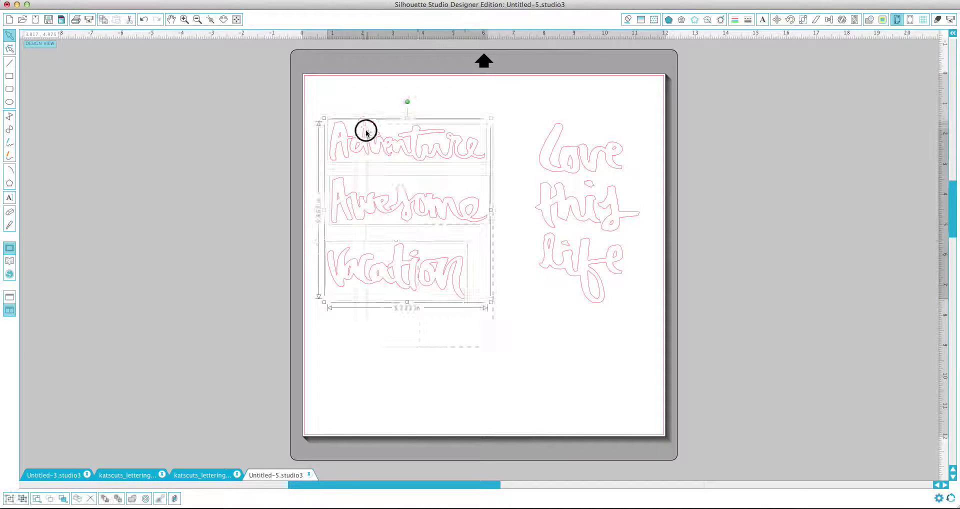
{"action": "left_click_drag", "start_coordinate": [446, 155], "coordinate": [221, 135]}
{"action": "left_click_drag", "start_coordinate": [594, 163], "coordinate": [390, 134]}
{"action": "left_click", "coordinate": [364, 261]}
Check the katscuts lettering1 design in the library, and return to the page to select the "Love this life" phrase
{"action": "left_click", "coordinate": [9, 261]}
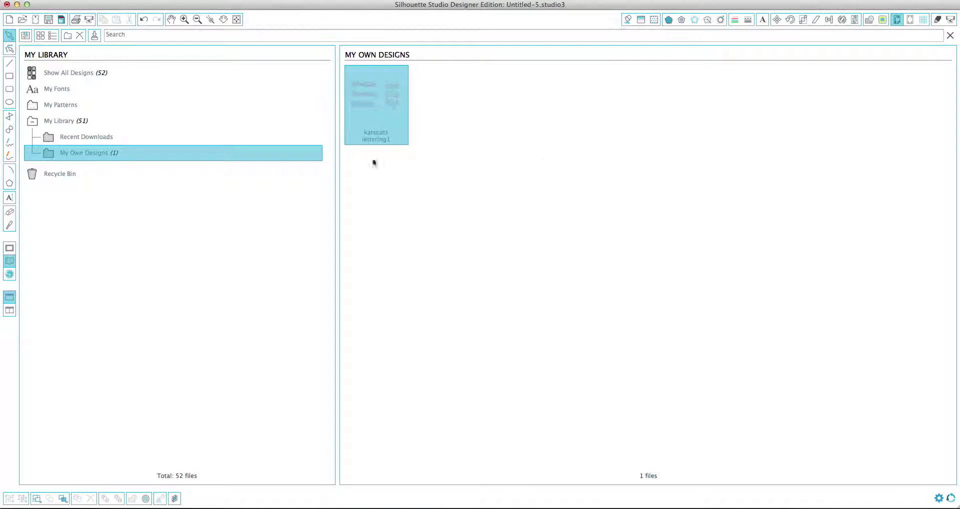
{"action": "left_click", "coordinate": [10, 248]}
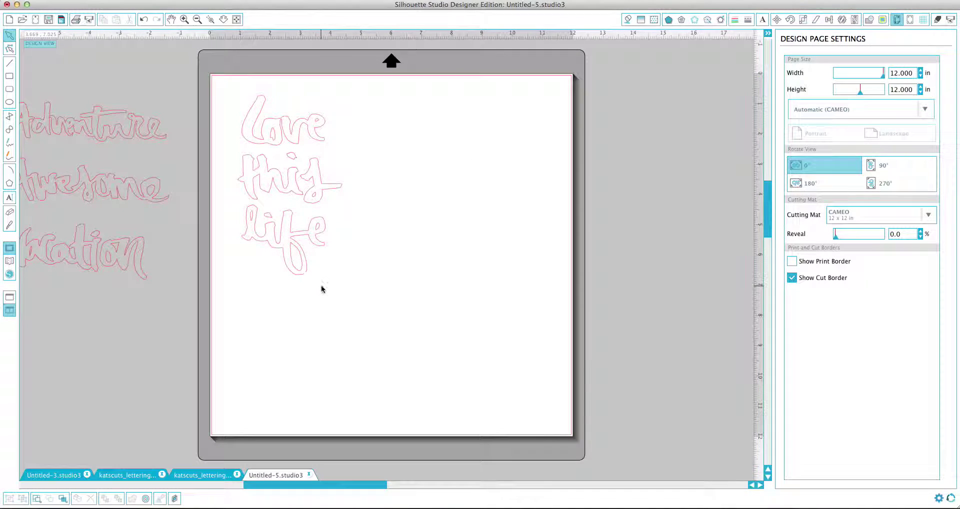
{"action": "left_click_drag", "start_coordinate": [192, 281], "coordinate": [242, 285]}
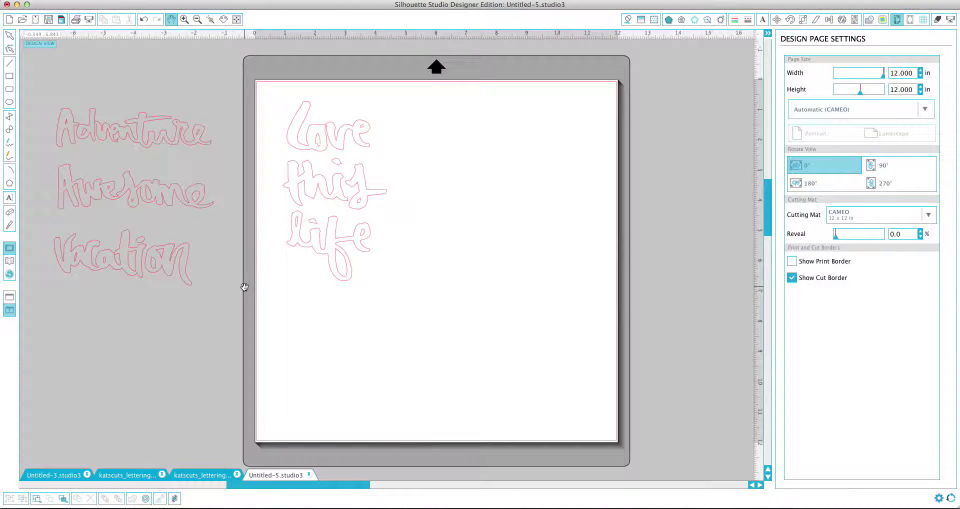
{"action": "left_click", "coordinate": [332, 221]}
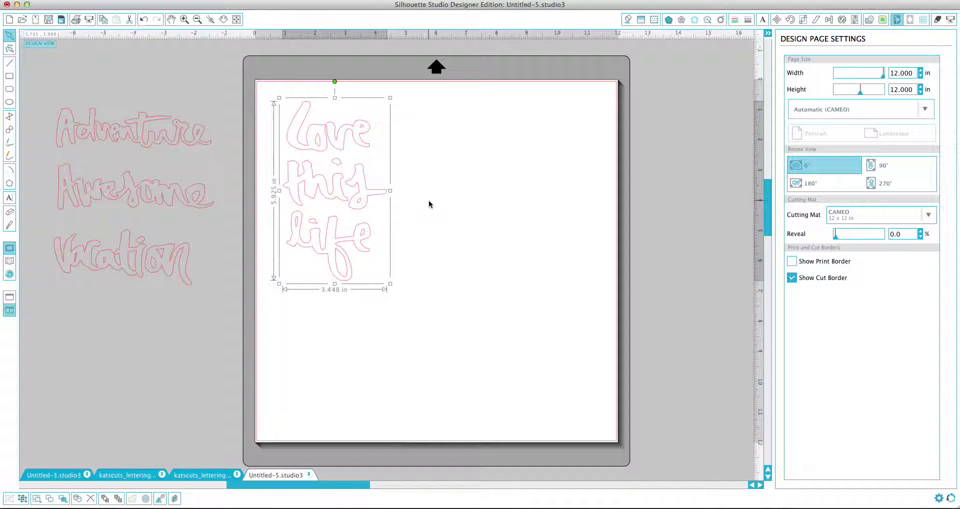
Compare katscuts_lettering1.dxf and katscuts_lettering1.svg in Finder, and return to Silhouette Studio with the phrase deselected
{"action": "key", "text": "super+Tab"}
{"action": "key", "text": "super+Tab"}
{"action": "left_click", "coordinate": [433, 257]}
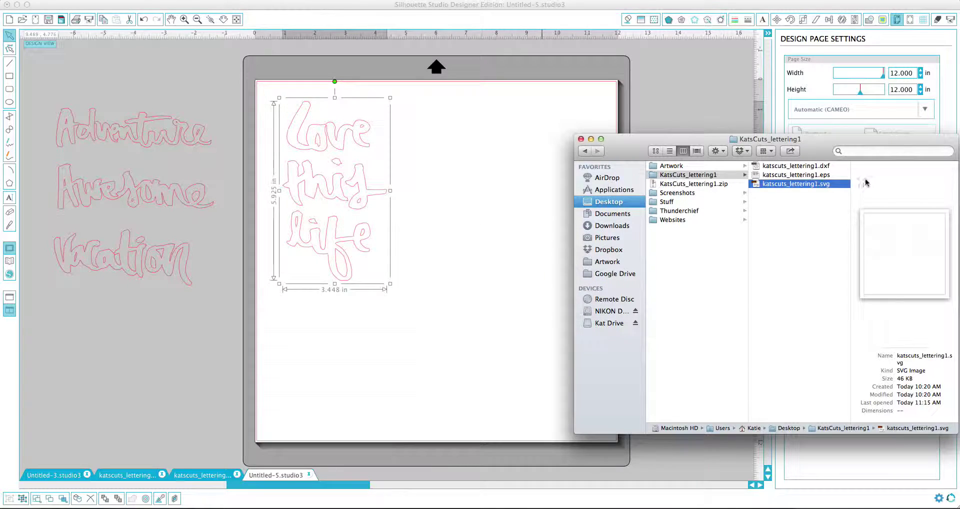
{"action": "left_click", "coordinate": [824, 166]}
{"action": "left_click", "coordinate": [826, 181]}
{"action": "left_click", "coordinate": [825, 168]}
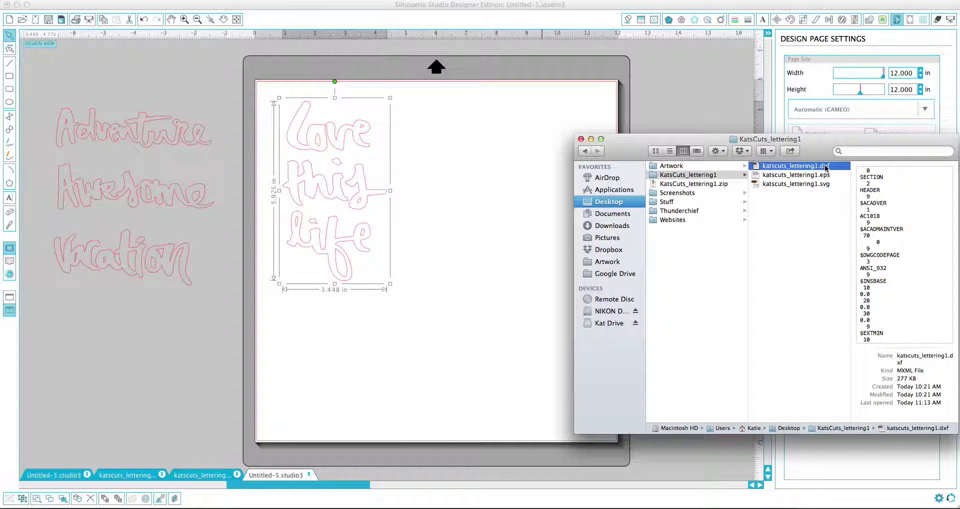
{"action": "left_click", "coordinate": [826, 184]}
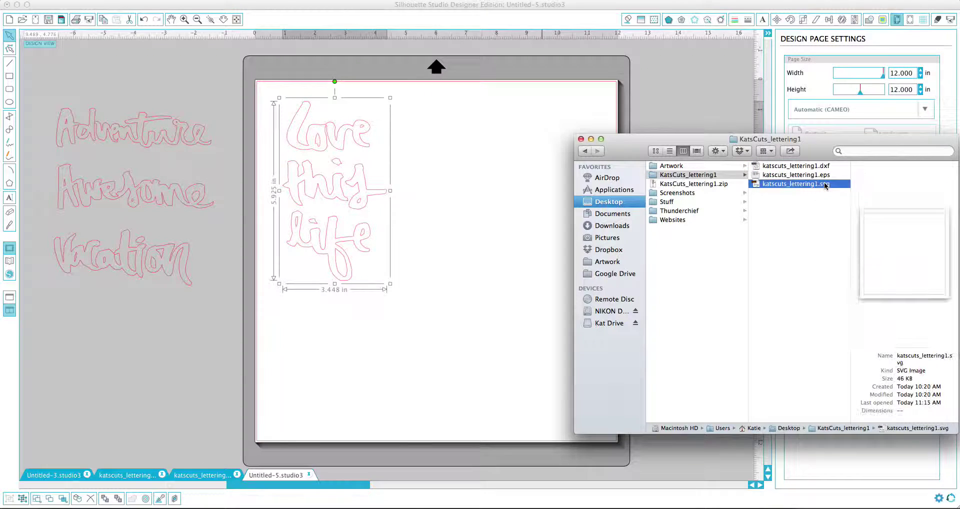
{"action": "left_click", "coordinate": [498, 173]}
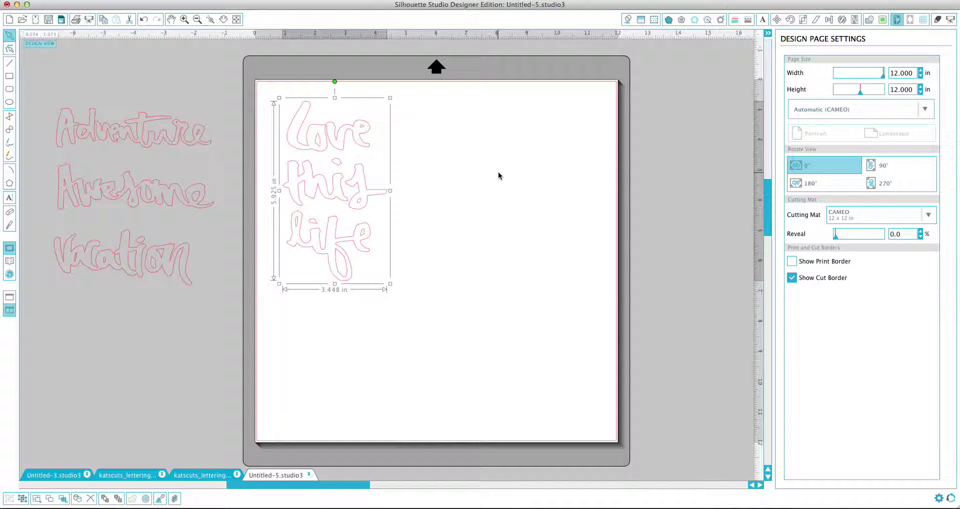
{"action": "left_click", "coordinate": [508, 199]}
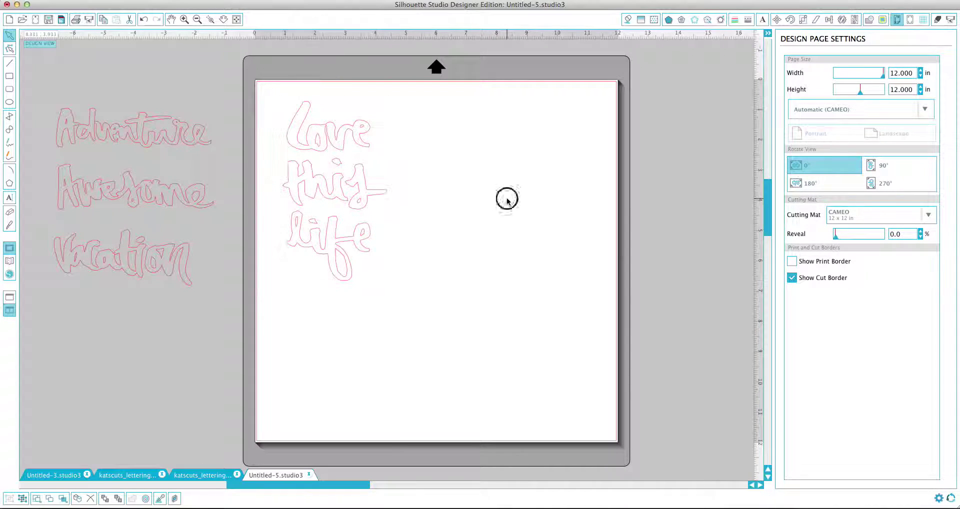